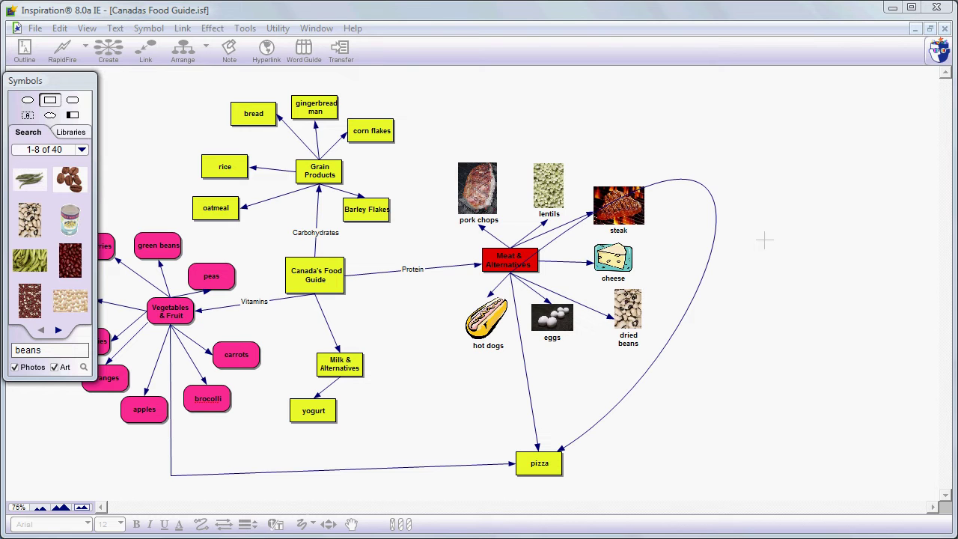
pyautogui.click(327, 288)
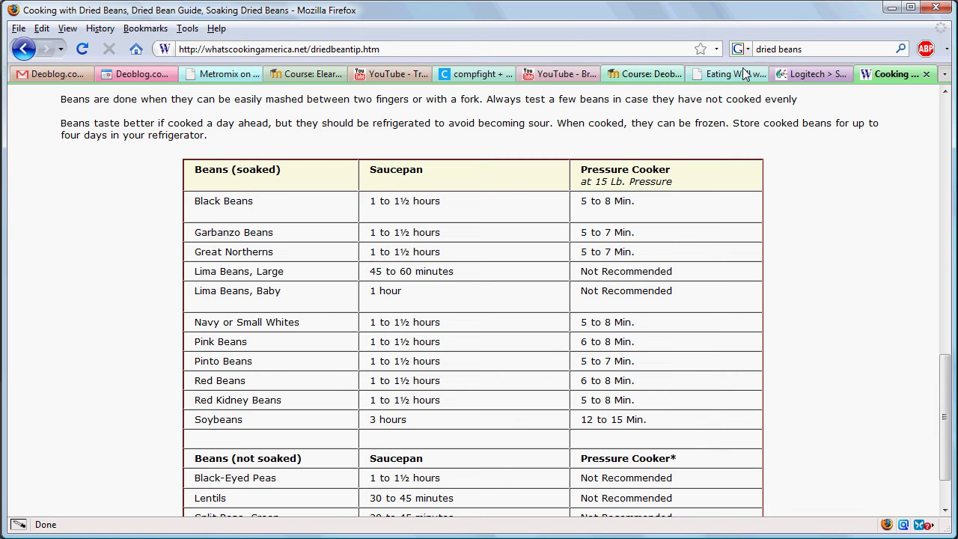
pyautogui.click(748, 73)
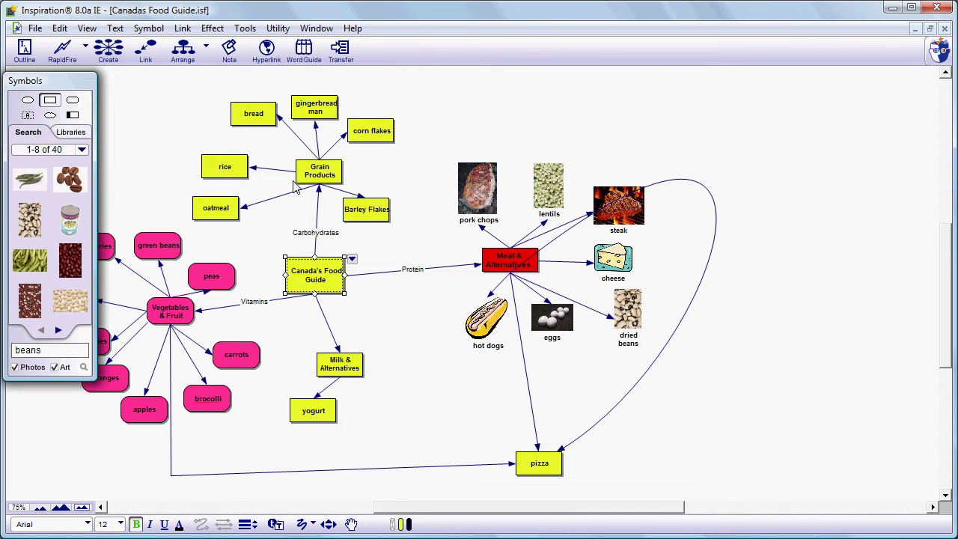
pyautogui.rightClick(303, 275)
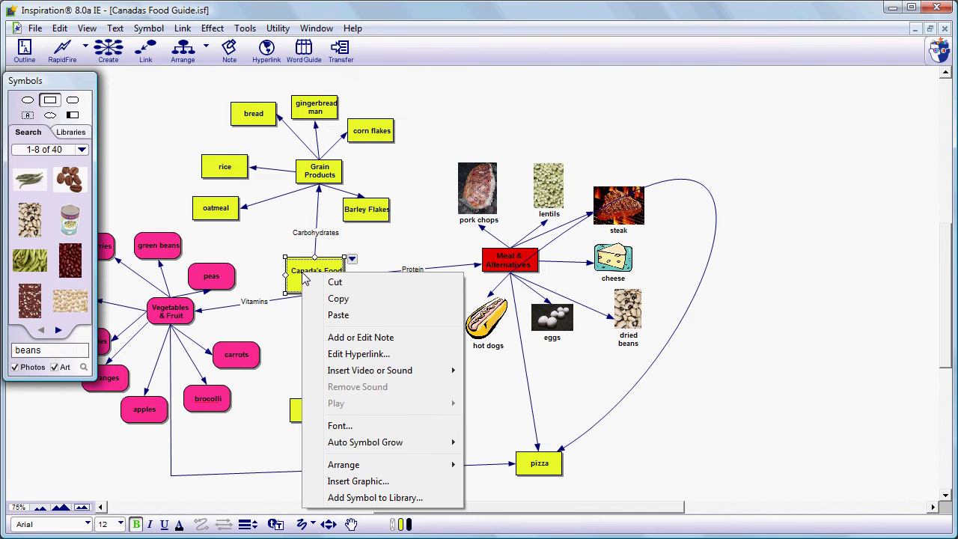
pyautogui.click(357, 355)
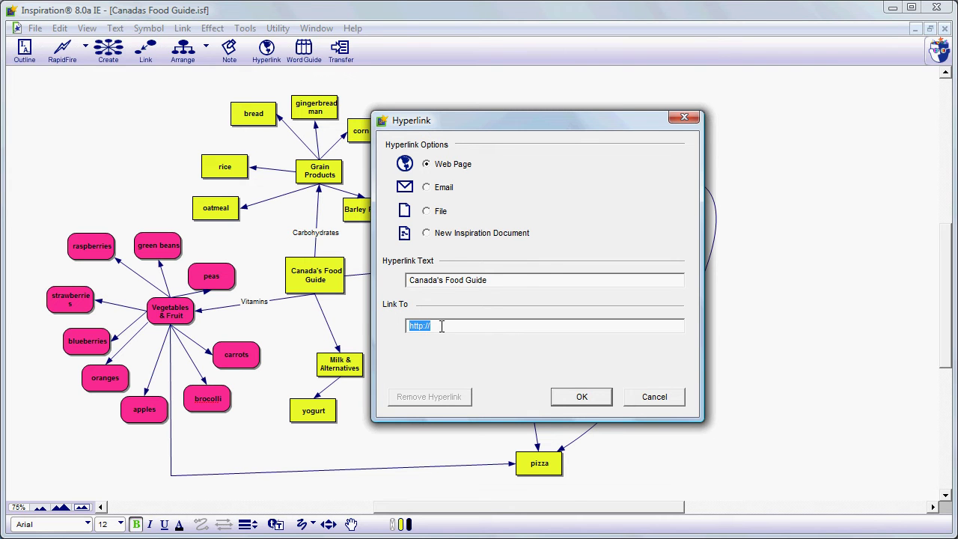
pyautogui.press('BackSpace')
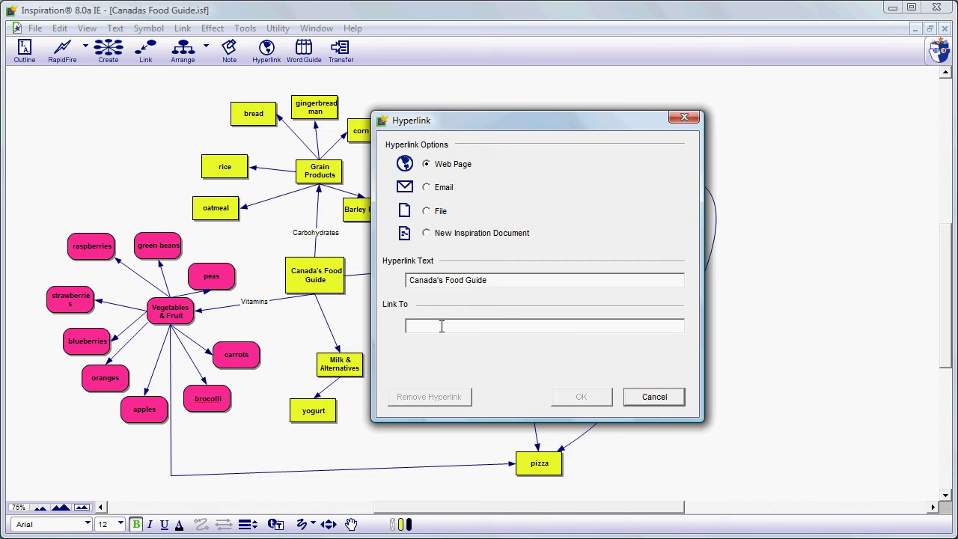
pyautogui.write('http://www.hc-sc.gc.ca/fn-an/food-guide-aliment/index-eng.php')
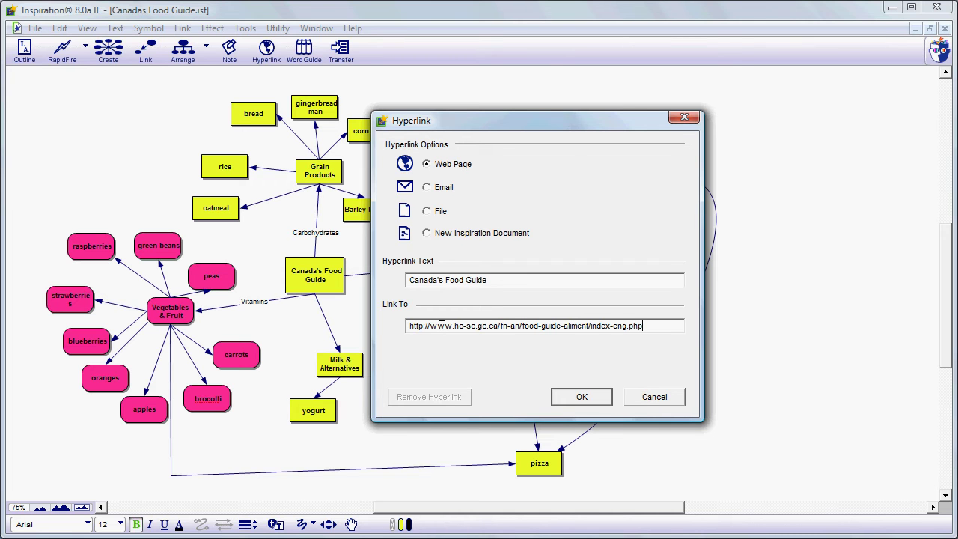
pyautogui.click(597, 403)
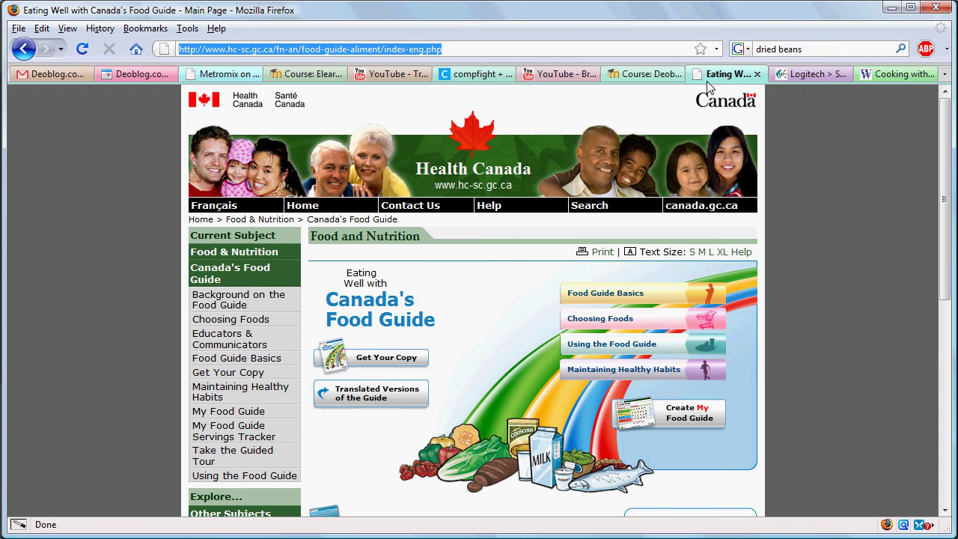
# Close the Food Guide page in Firefox and test the Canada's Food Guide link from the Inspiration diagram
pyautogui.click(758, 75)
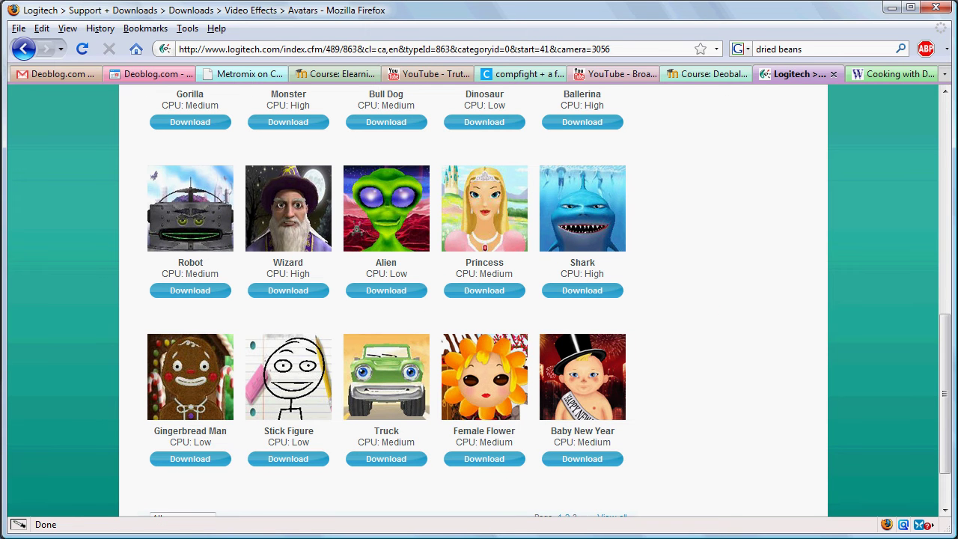
pyautogui.hotkey('alt', 'Tab')
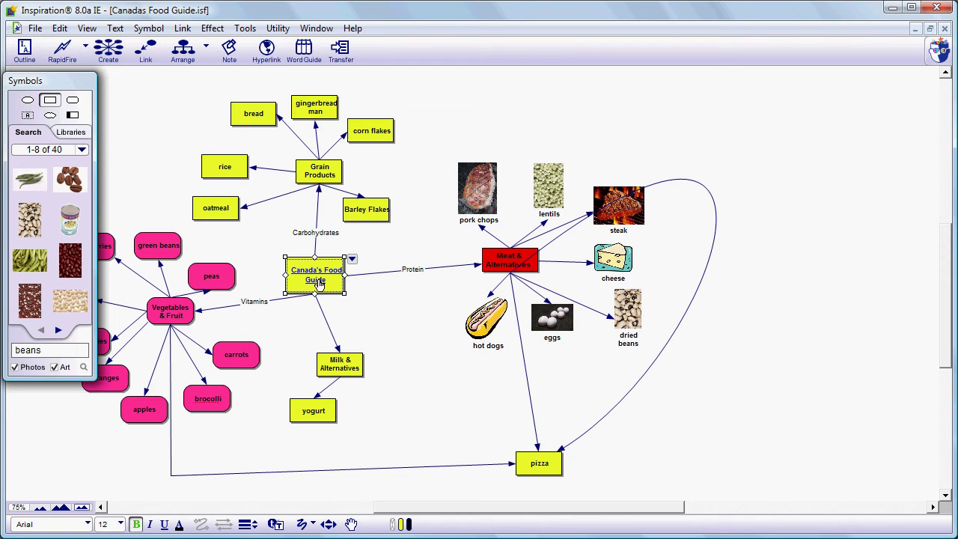
pyautogui.moveTo(312, 280)
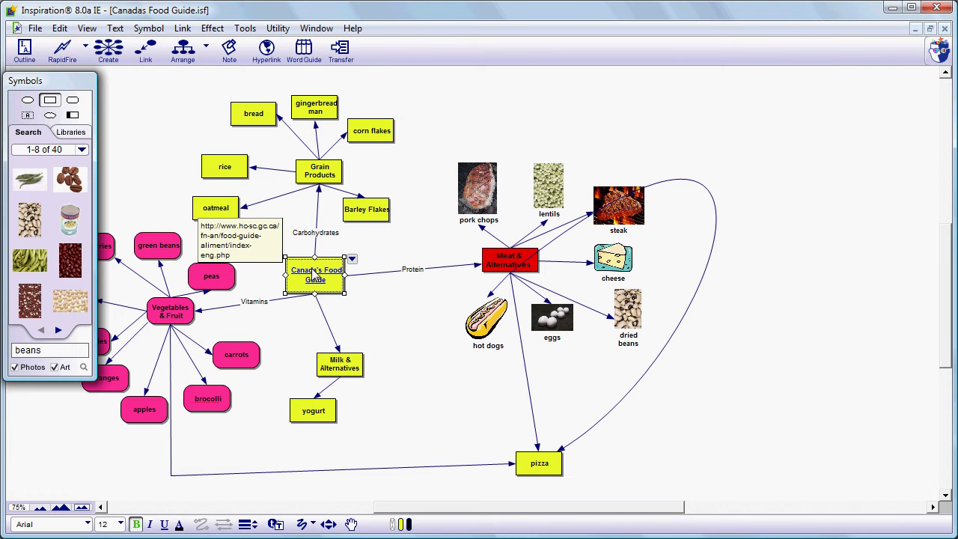
pyautogui.click(313, 275)
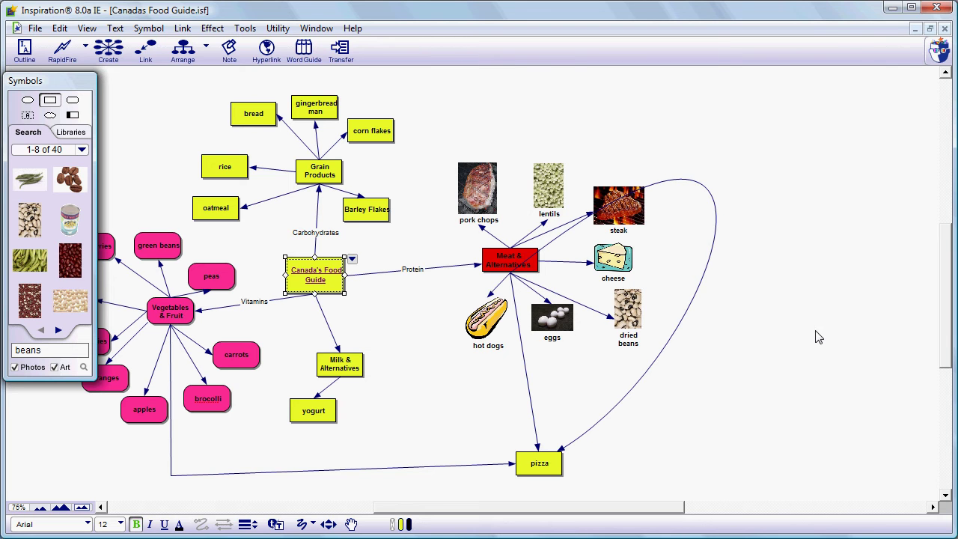
# Hyperlink the gingerbread man symbol to the video file Gingerbread_man.wmv
pyautogui.click(318, 111)
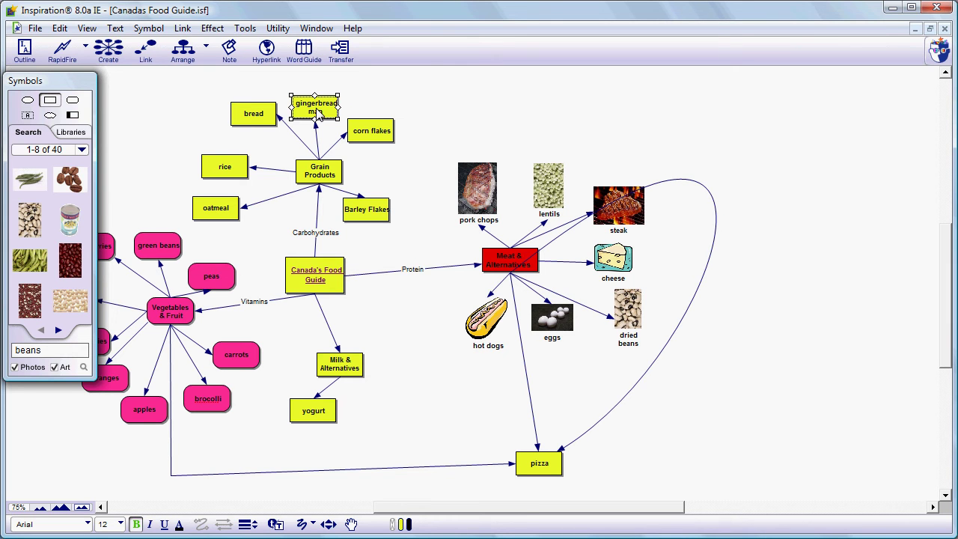
pyautogui.rightClick(318, 113)
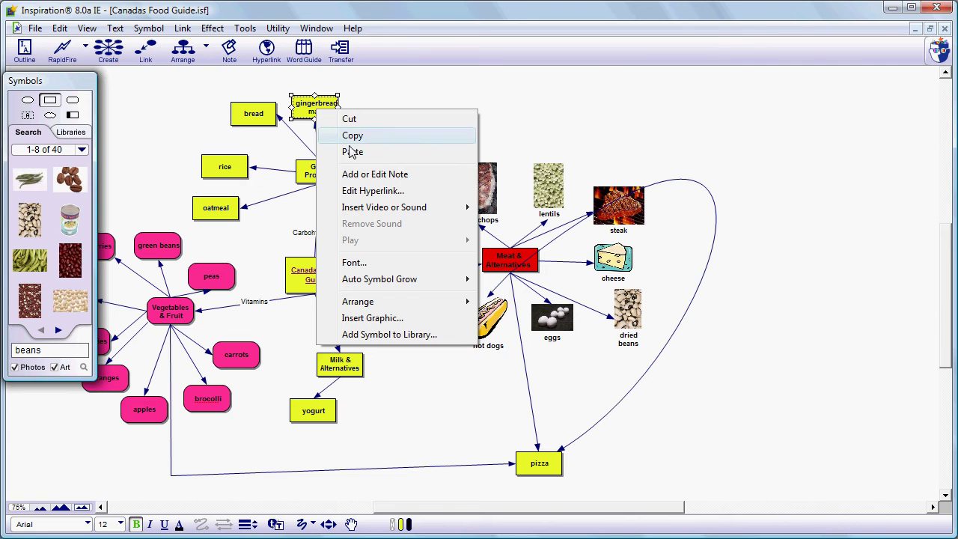
pyautogui.click(371, 193)
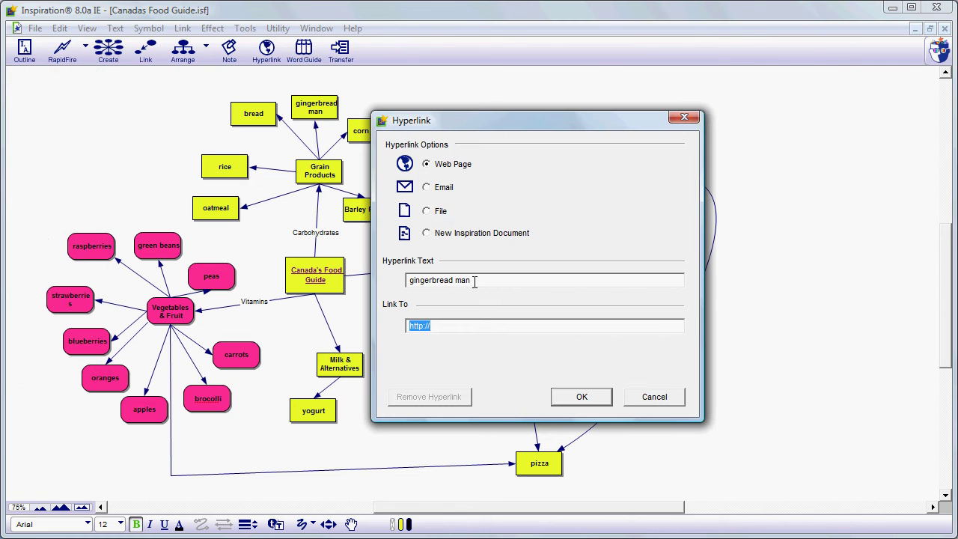
pyautogui.click(426, 212)
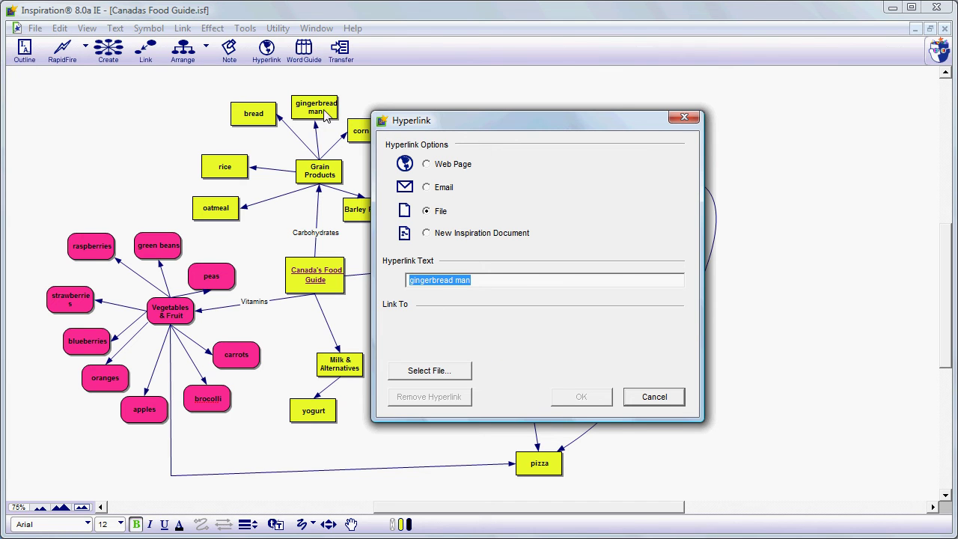
pyautogui.click(428, 372)
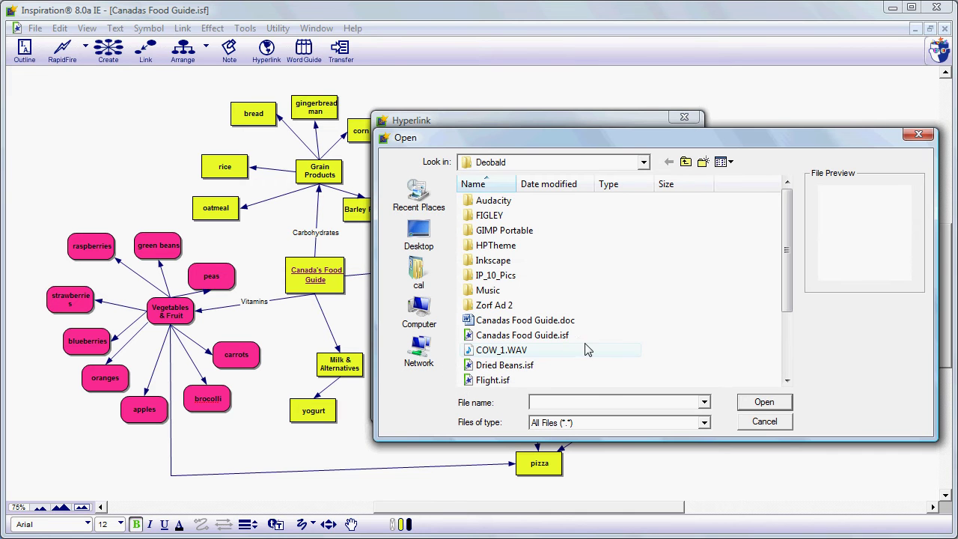
pyautogui.click(787, 366)
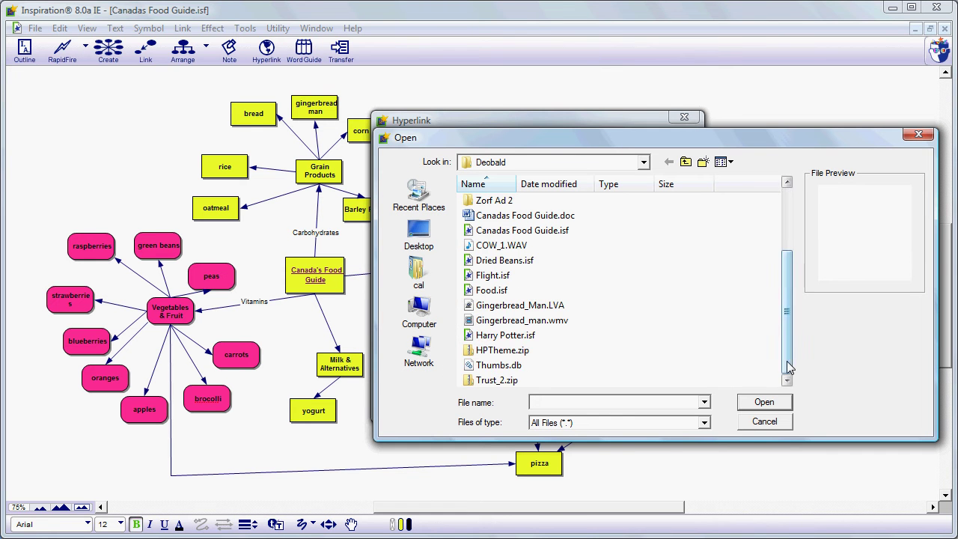
pyautogui.click(555, 321)
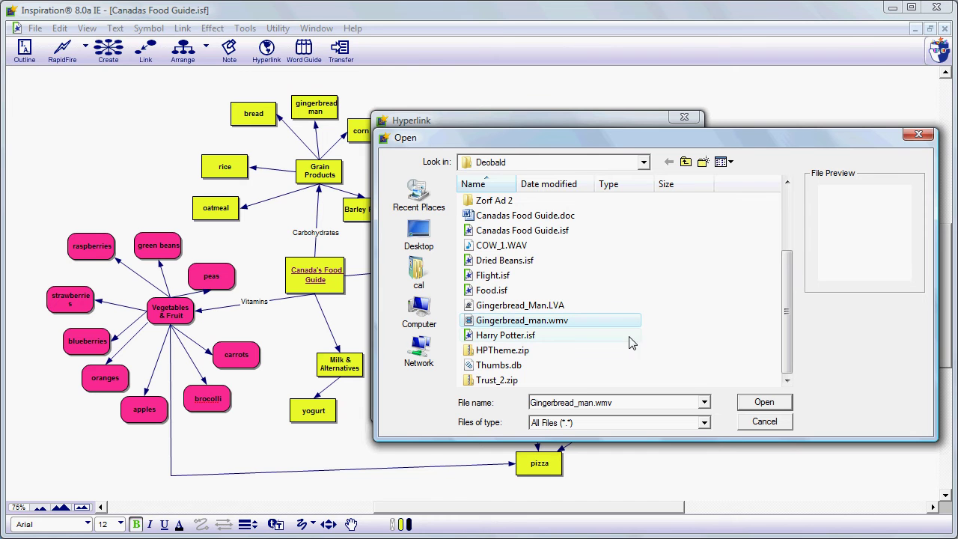
pyautogui.click(761, 406)
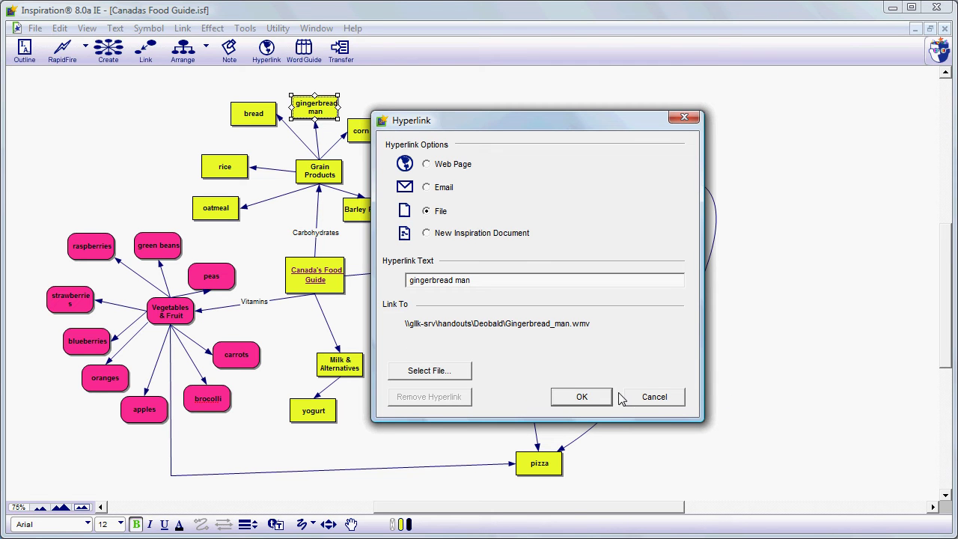
pyautogui.click(581, 397)
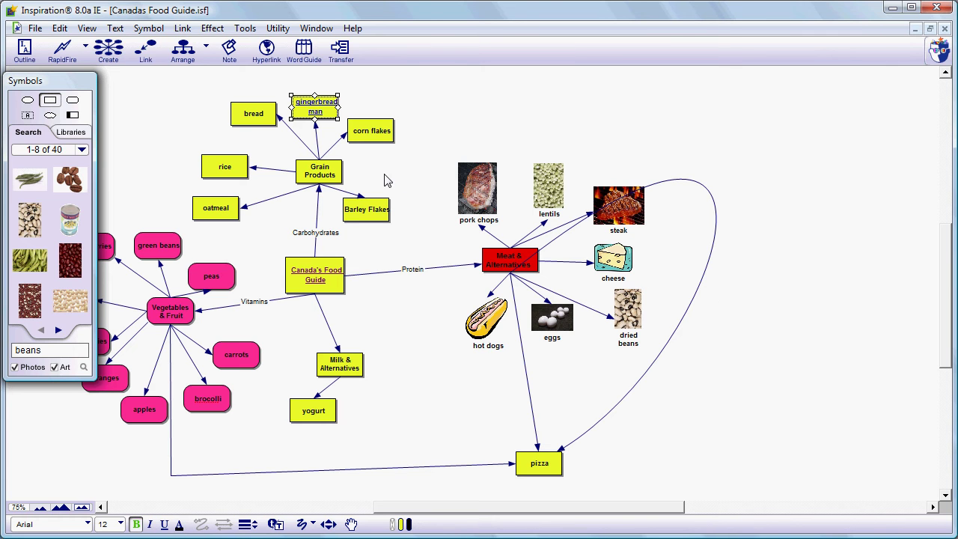
# Test the gingerbread man link, pause the video in Windows Media Player and return to the diagram with nothing selected
pyautogui.click(317, 112)
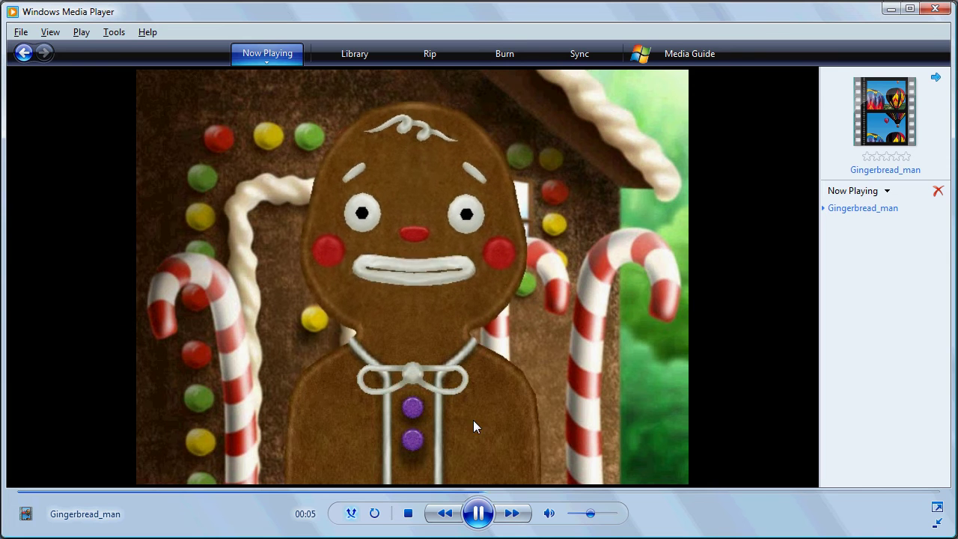
pyautogui.click(479, 513)
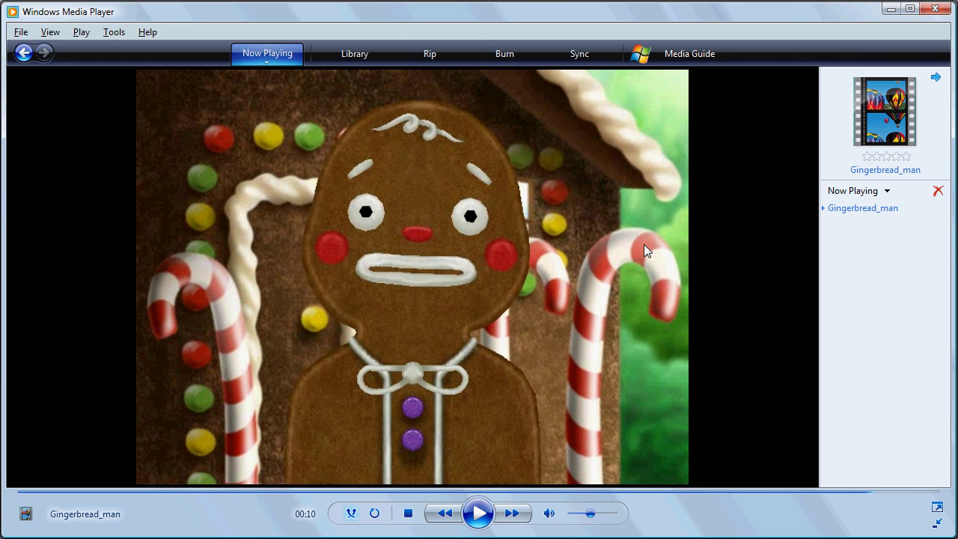
pyautogui.click(932, 16)
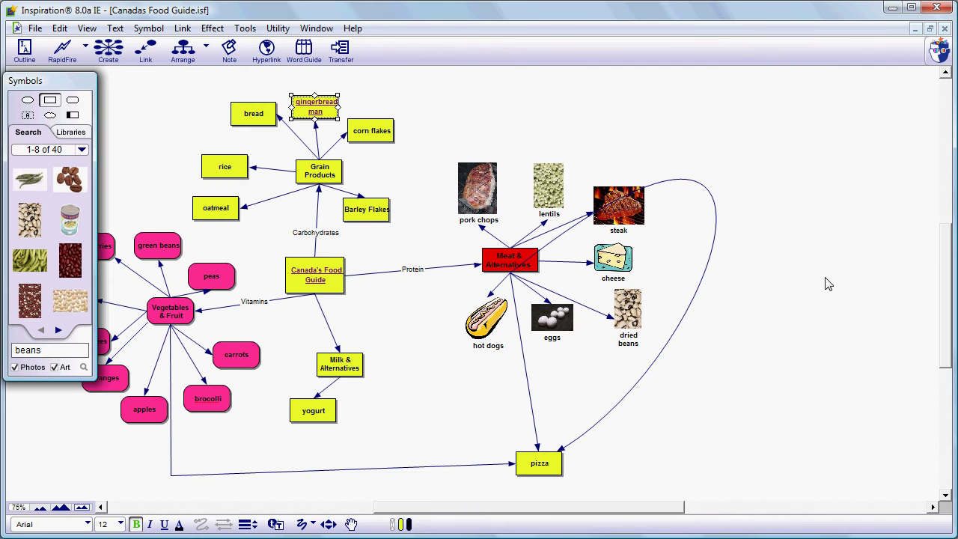
pyautogui.click(786, 274)
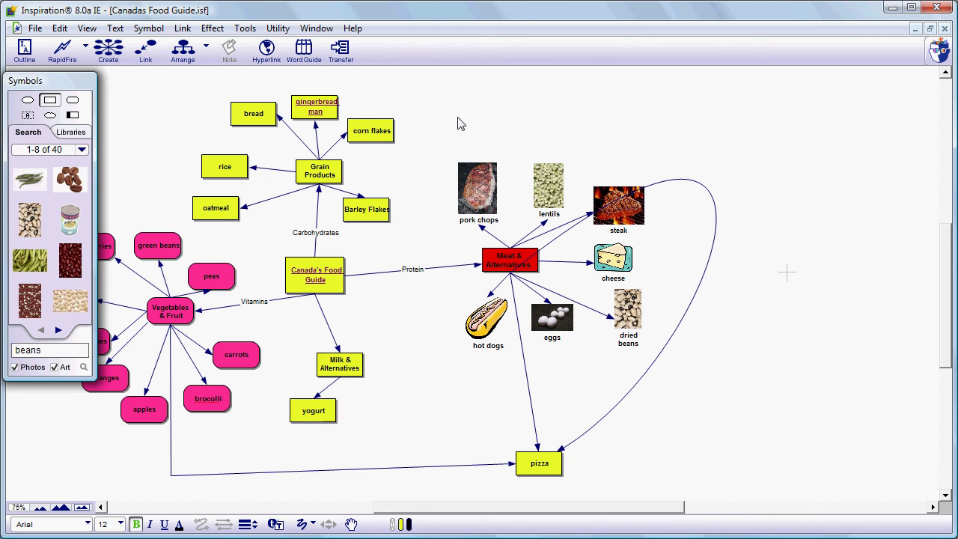
# Hyperlink the dried beans symbol to the file Dried Beans.isf and follow the new link
pyautogui.click(633, 307)
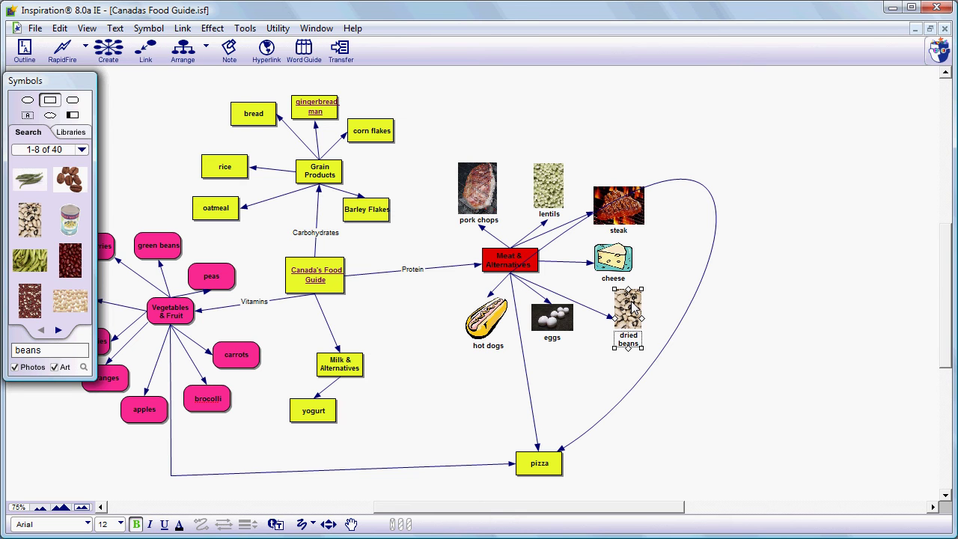
pyautogui.rightClick(633, 305)
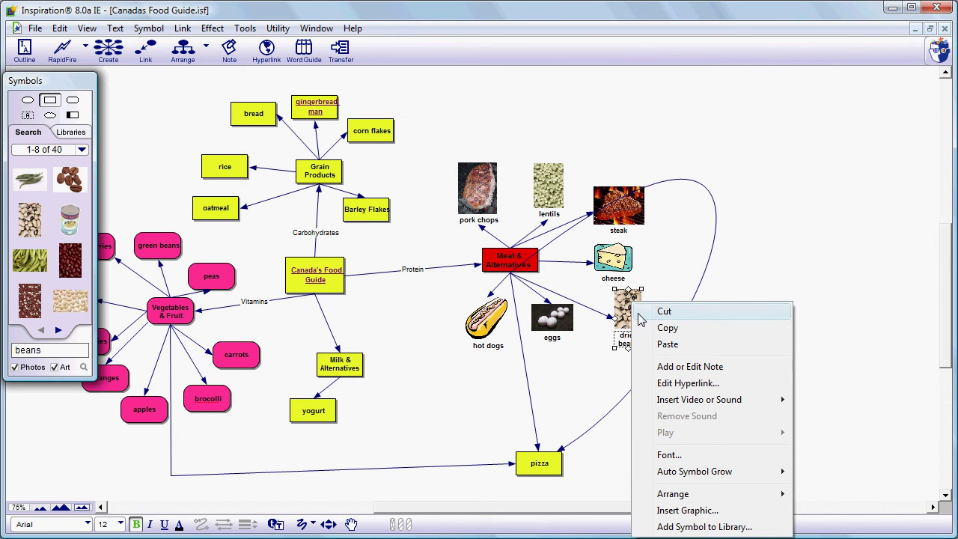
pyautogui.click(679, 383)
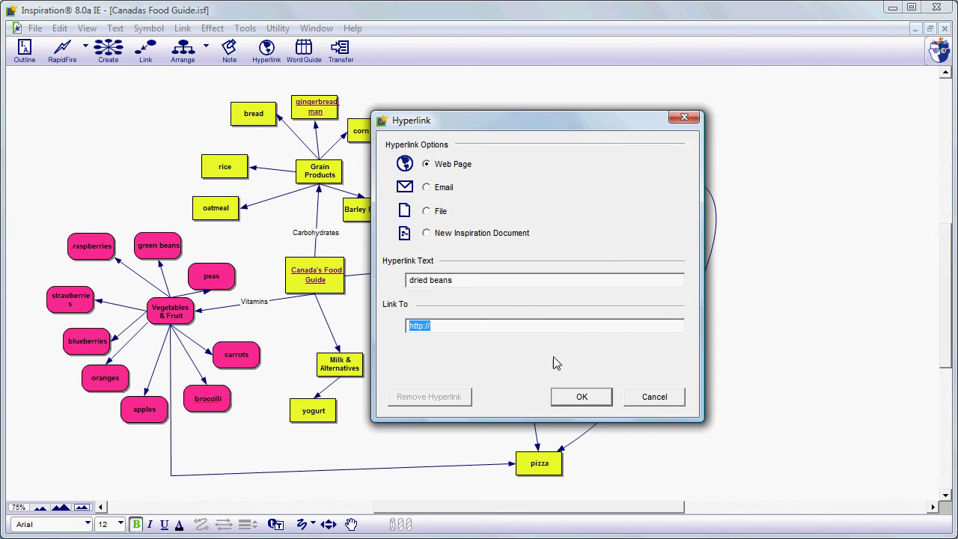
pyautogui.click(426, 211)
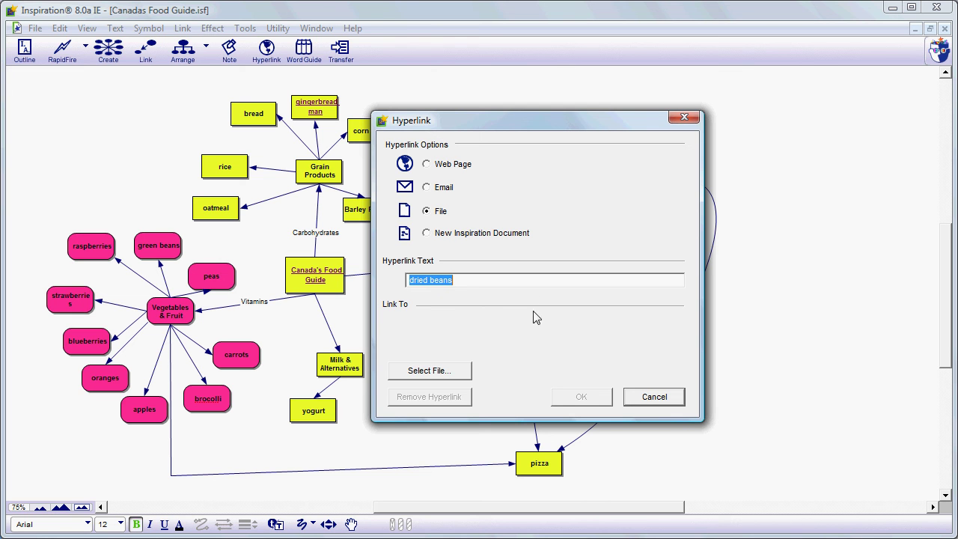
pyautogui.click(461, 372)
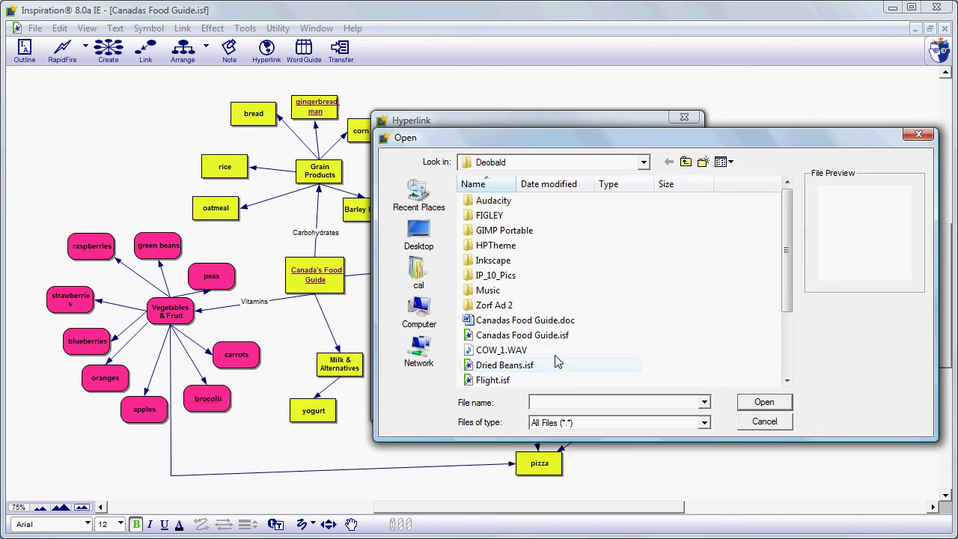
pyautogui.click(523, 366)
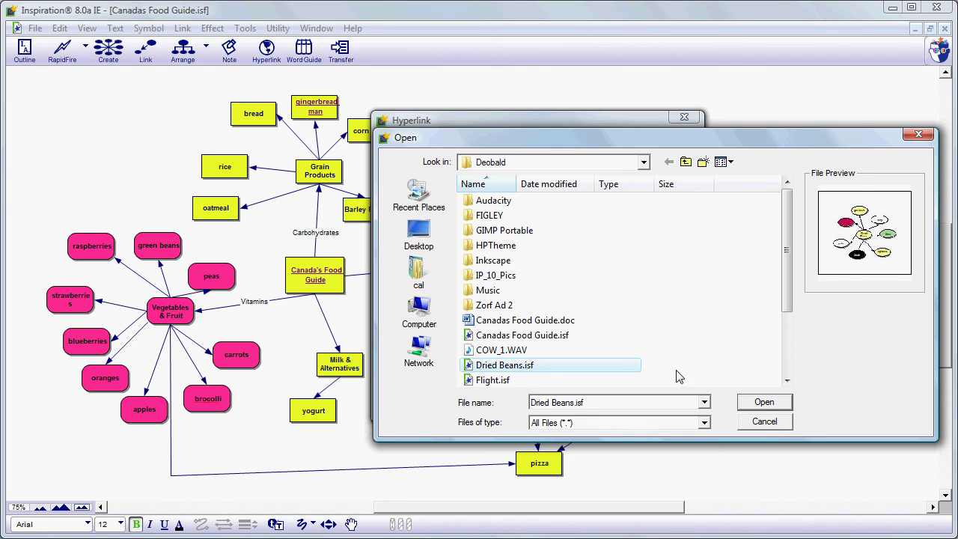
pyautogui.click(762, 403)
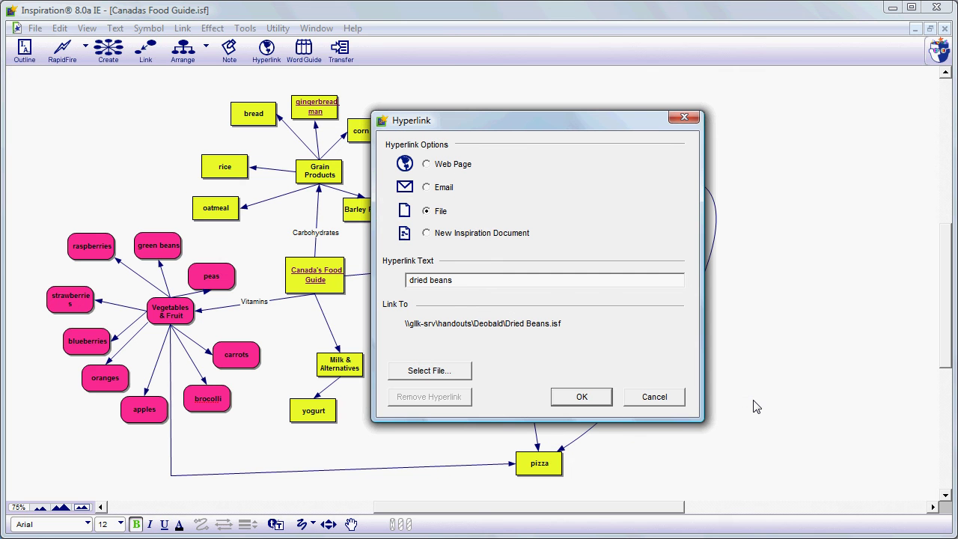
pyautogui.click(583, 397)
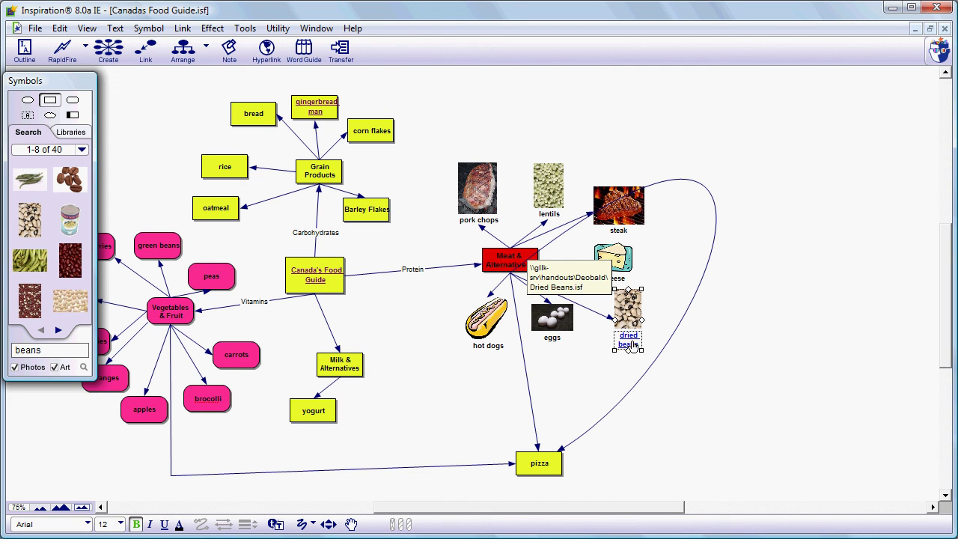
pyautogui.click(629, 344)
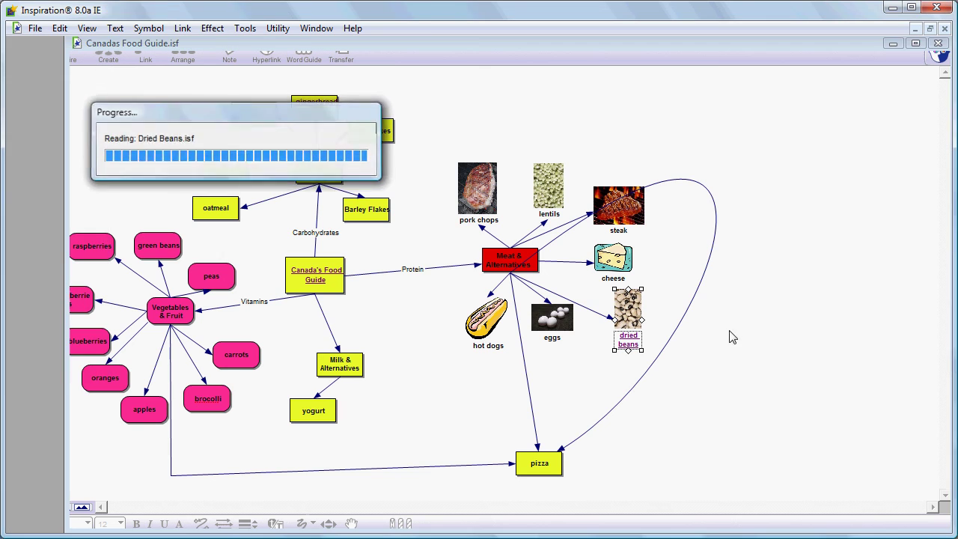